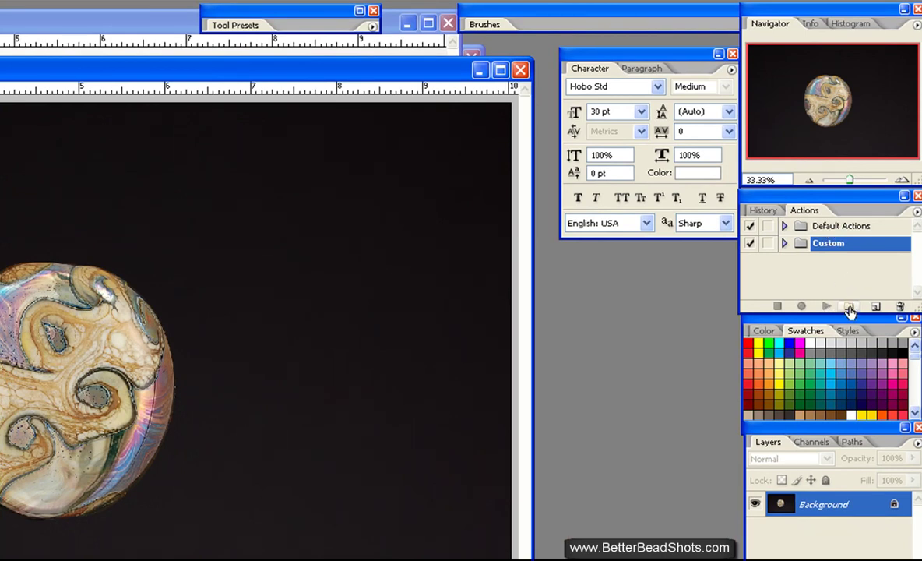
# Add a new action set called 'Web Prep' in the Actions panel.
pyautogui.click(849, 308)
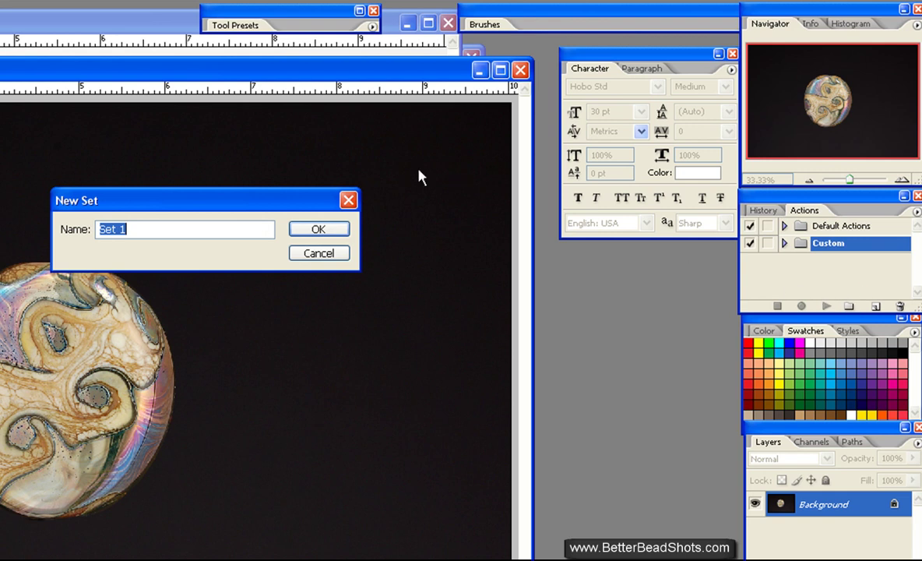
pyautogui.write('Web ')
pyautogui.write('Prep')
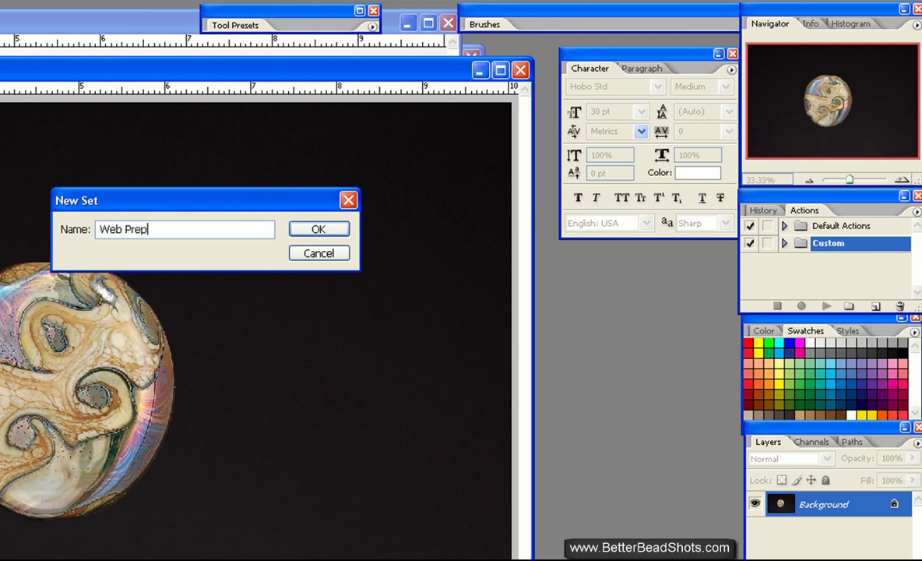
pyautogui.click(329, 229)
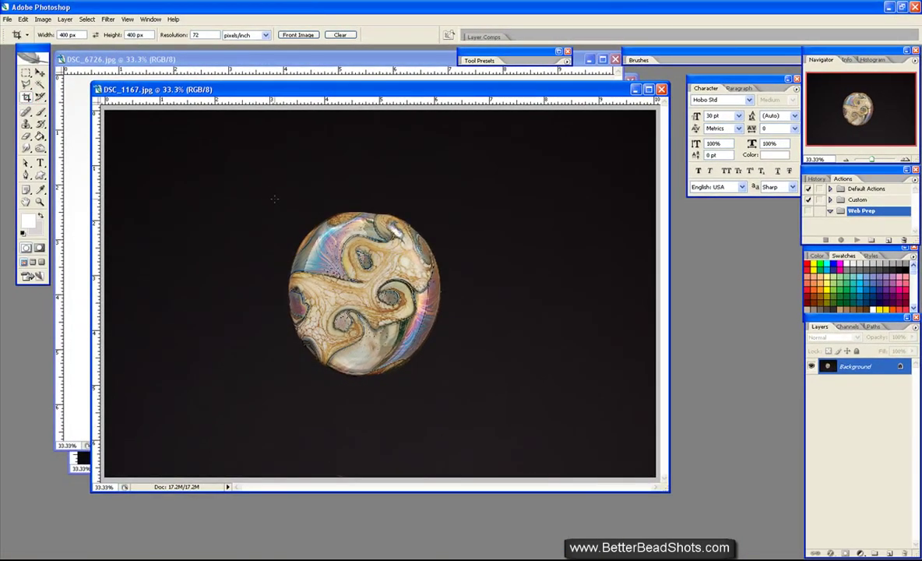
# Crop DSC_1167 to a 400 x 400 px square with the bead centred.
pyautogui.moveTo(278, 200); pyautogui.dragTo(495, 392)
pyautogui.moveTo(270, 203); pyautogui.dragTo(463, 394)
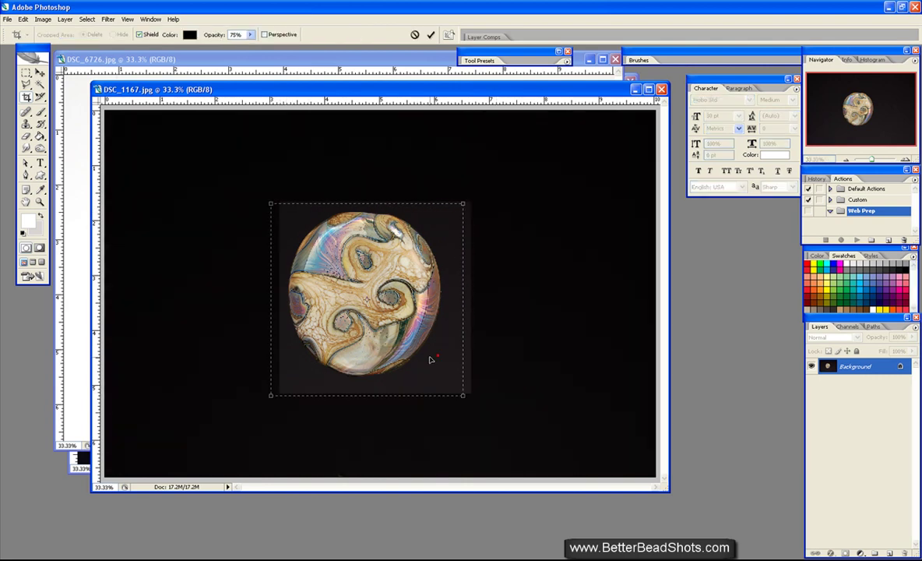
pyautogui.moveTo(429, 359); pyautogui.dragTo(431, 362)
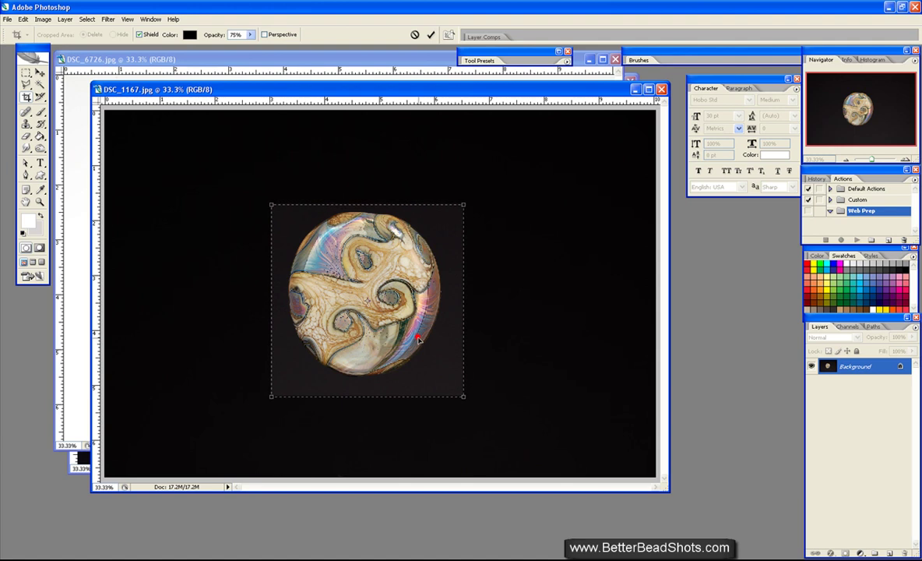
pyautogui.moveTo(424, 362); pyautogui.dragTo(420, 364)
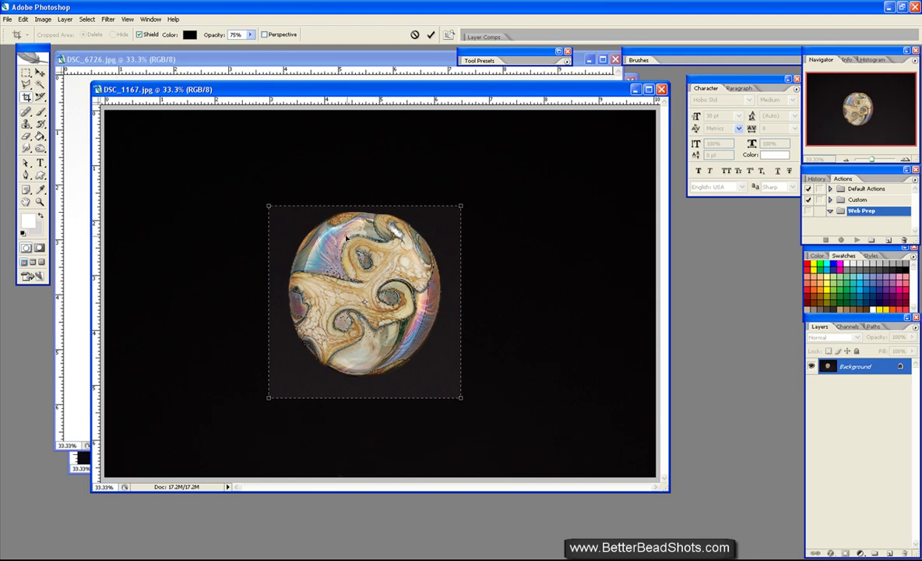
pyautogui.doubleClick(346, 235)
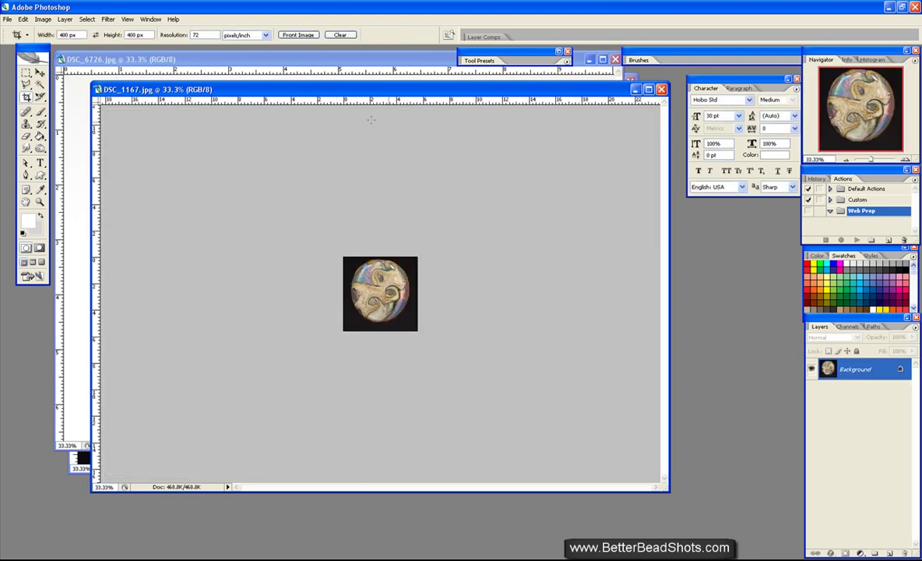
# View at 100% and create a Blue action 'web resize with text' with no function key.
pyautogui.click(905, 159)
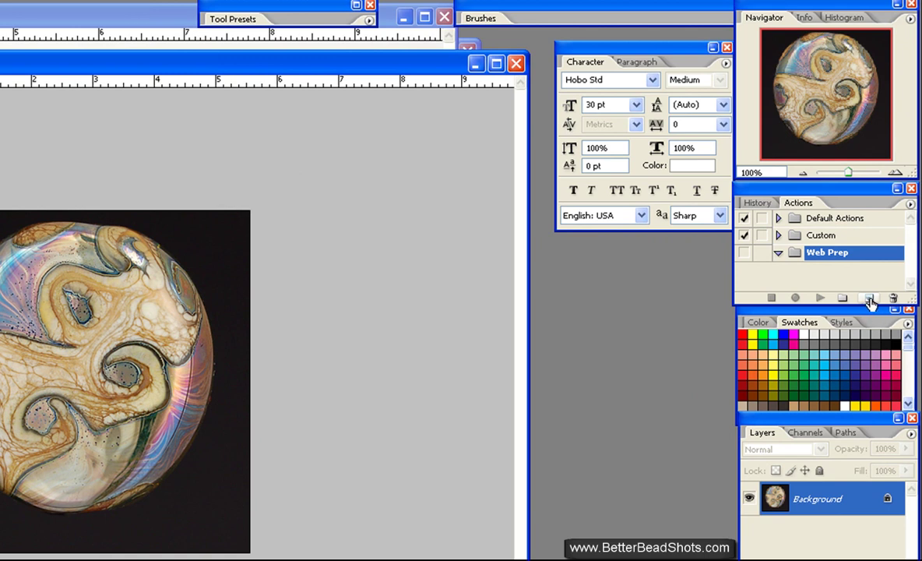
pyautogui.click(869, 301)
pyautogui.click(869, 300)
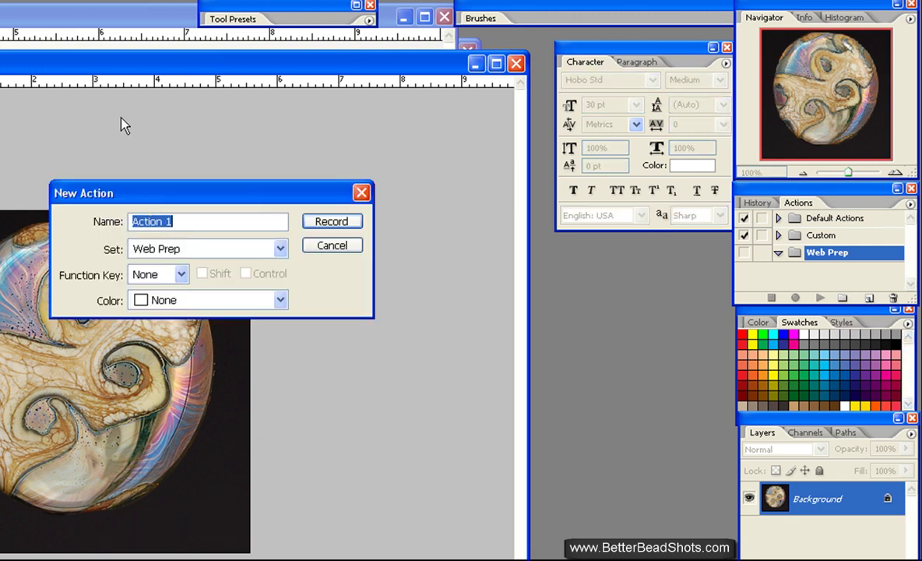
pyautogui.write('web resize with text')
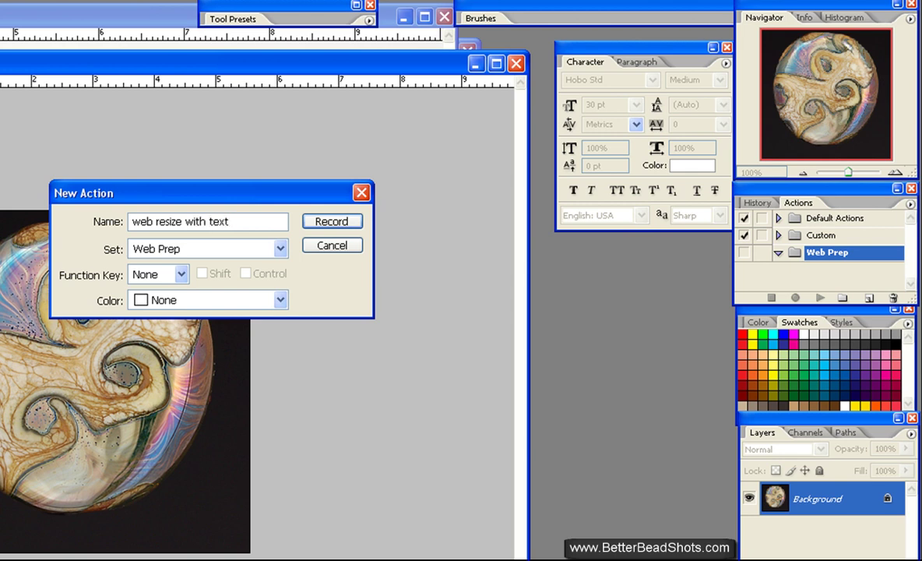
pyautogui.click(181, 274)
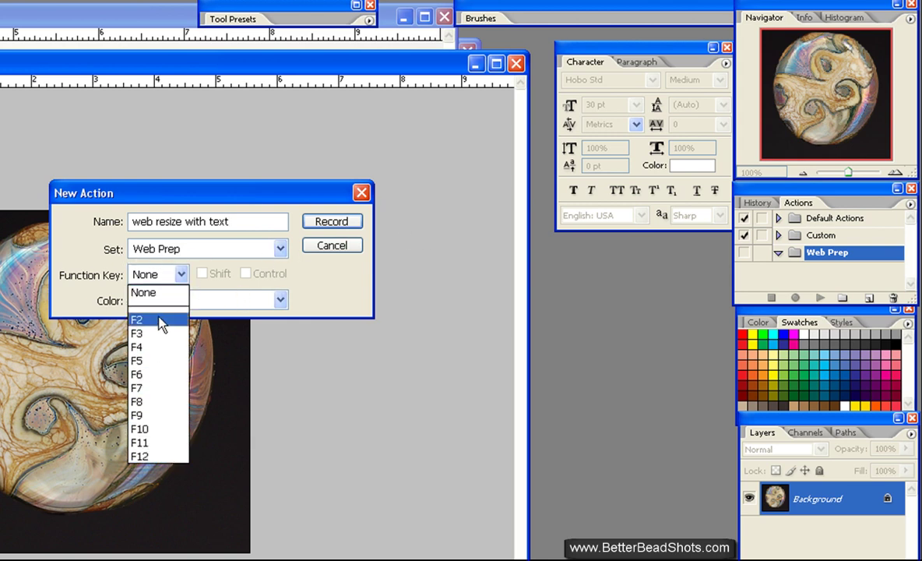
pyautogui.click(333, 297)
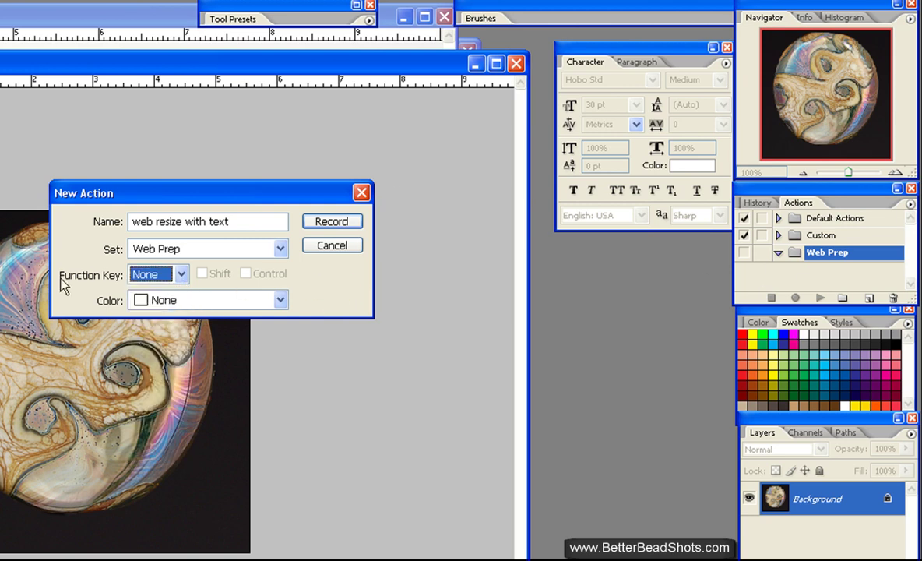
pyautogui.click(234, 300)
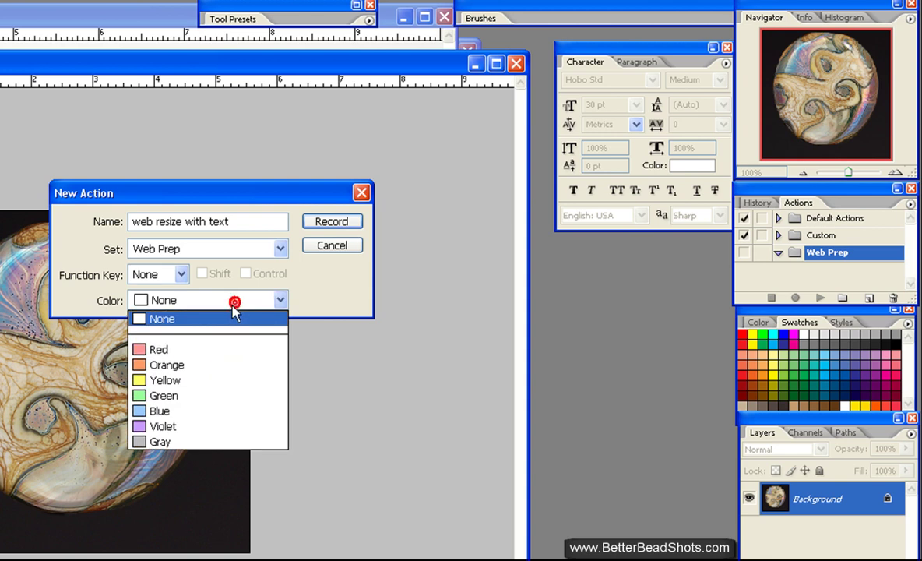
pyautogui.click(162, 410)
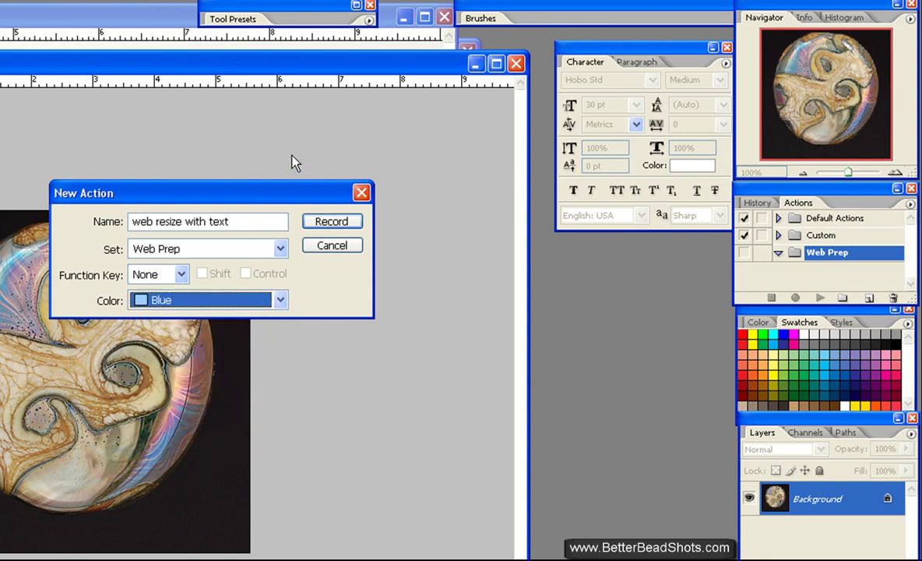
pyautogui.click(342, 221)
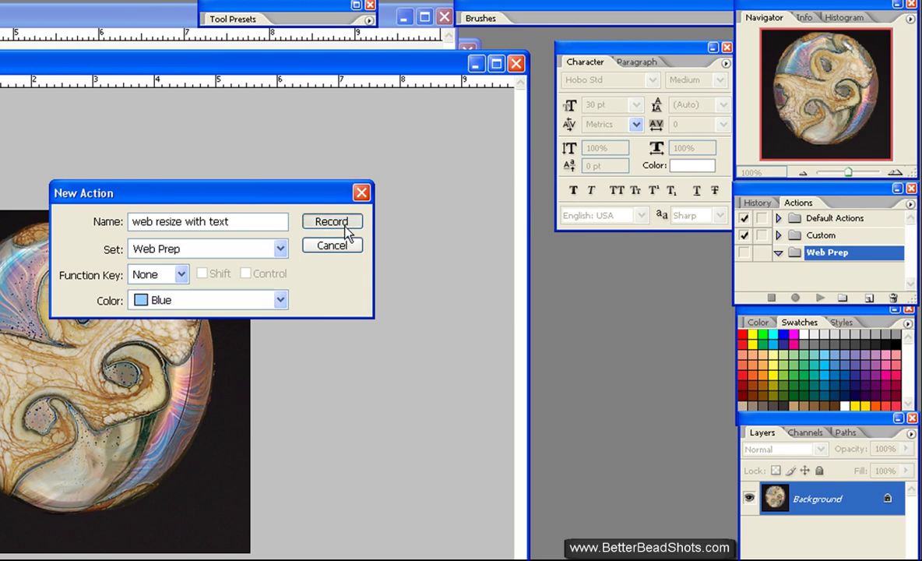
pyautogui.click(337, 222)
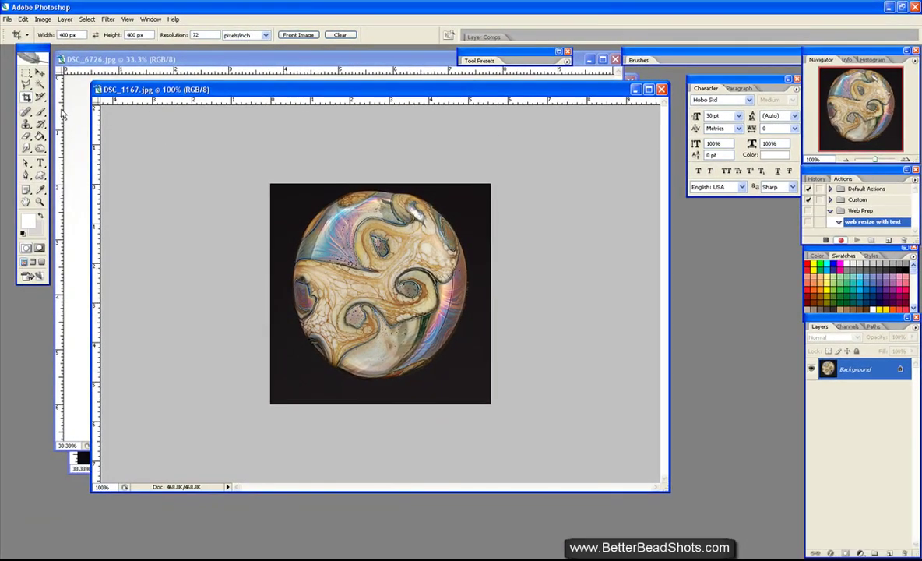
pyautogui.click(41, 163)
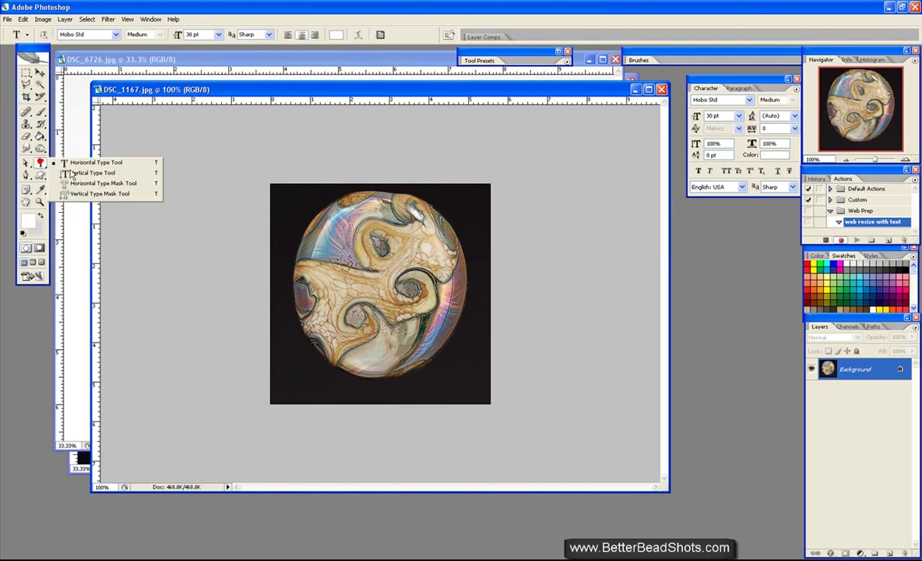
pyautogui.click(377, 387)
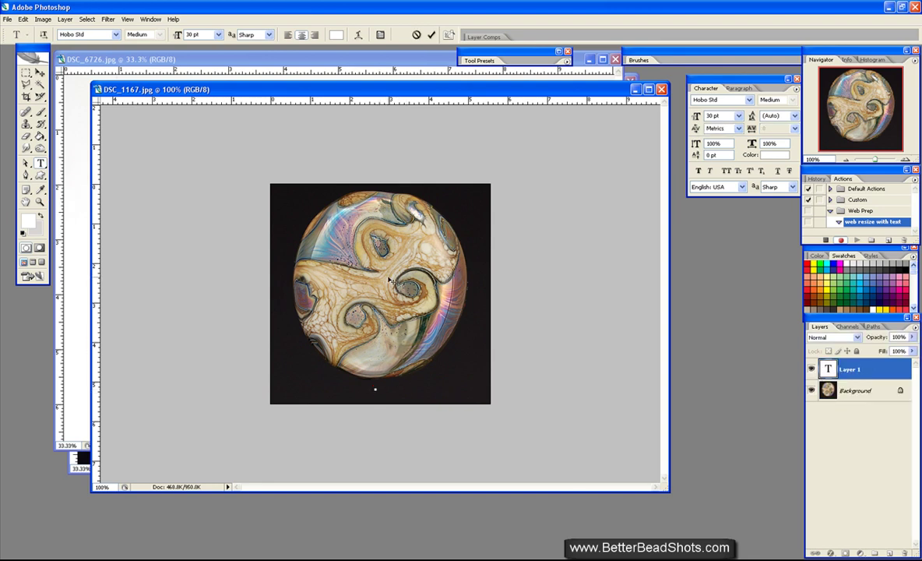
pyautogui.write('www.BetterBeadShots.com')
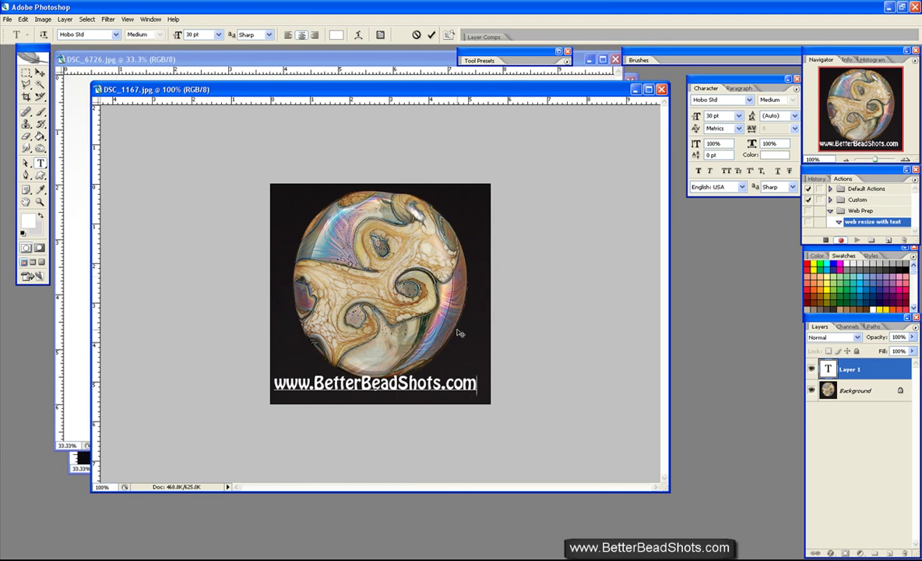
pyautogui.moveTo(424, 305); pyautogui.dragTo(429, 313)
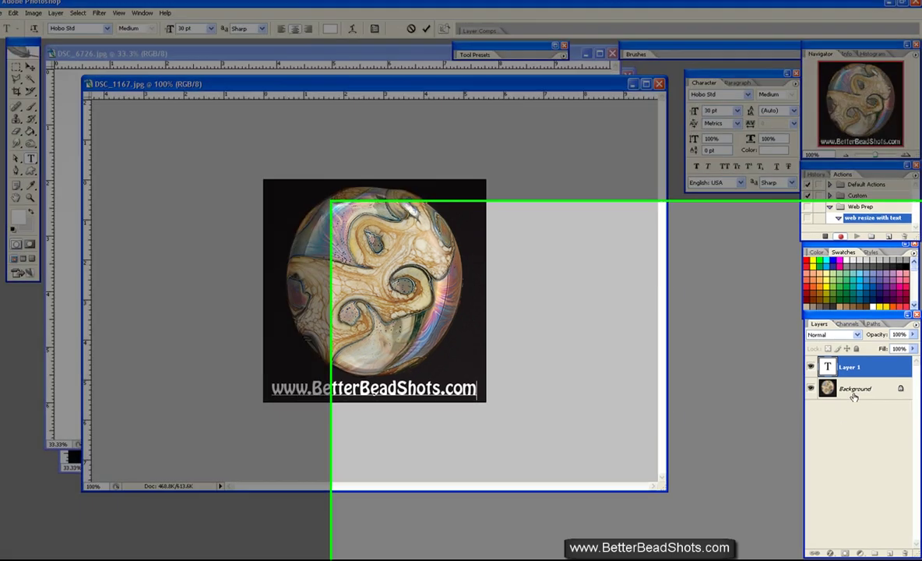
# Give the website text layer a 3 px black (000000) Stroke layer style.
pyautogui.click(856, 391)
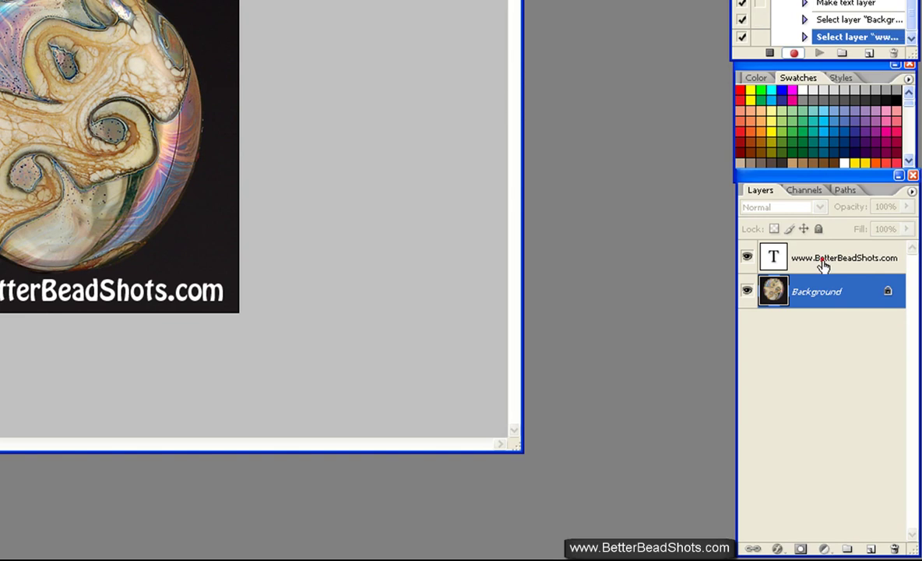
pyautogui.click(826, 260)
pyautogui.click(777, 549)
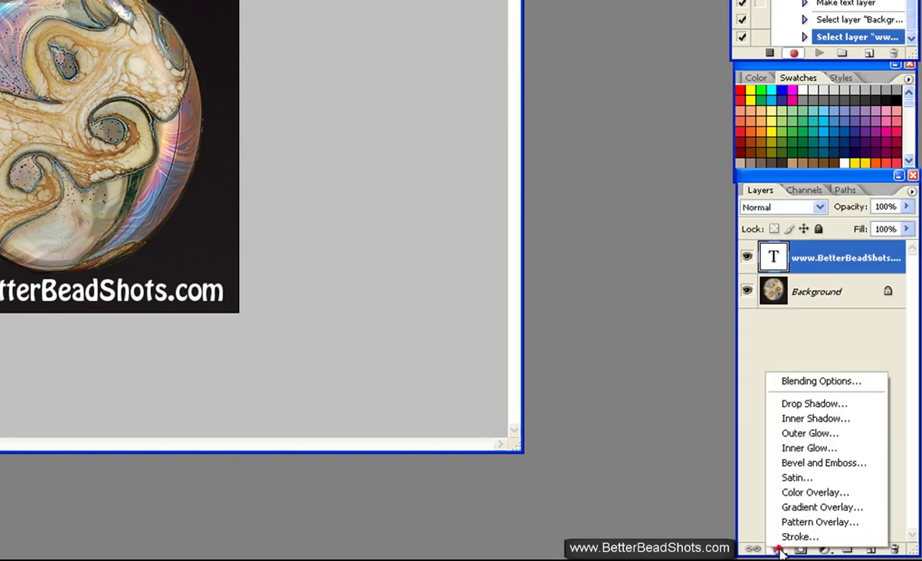
pyautogui.click(786, 535)
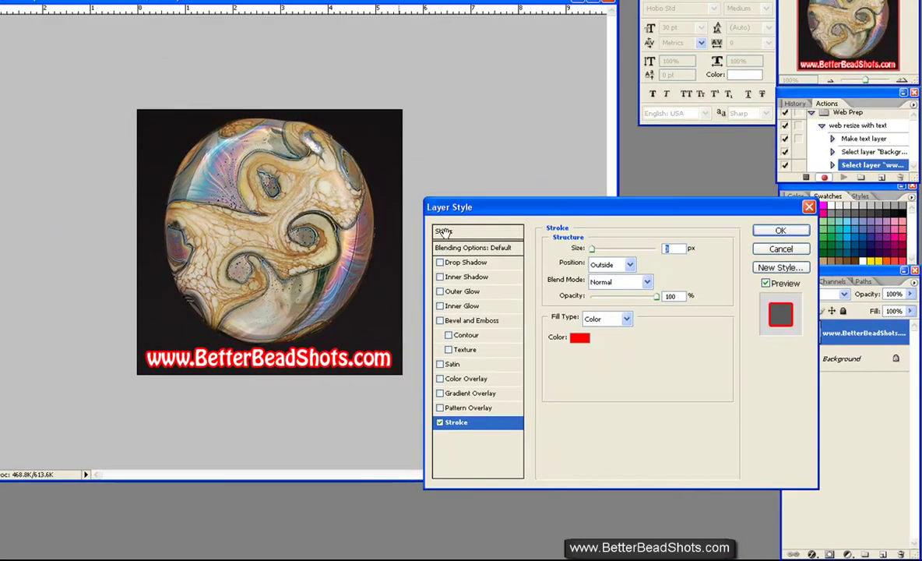
pyautogui.click(581, 341)
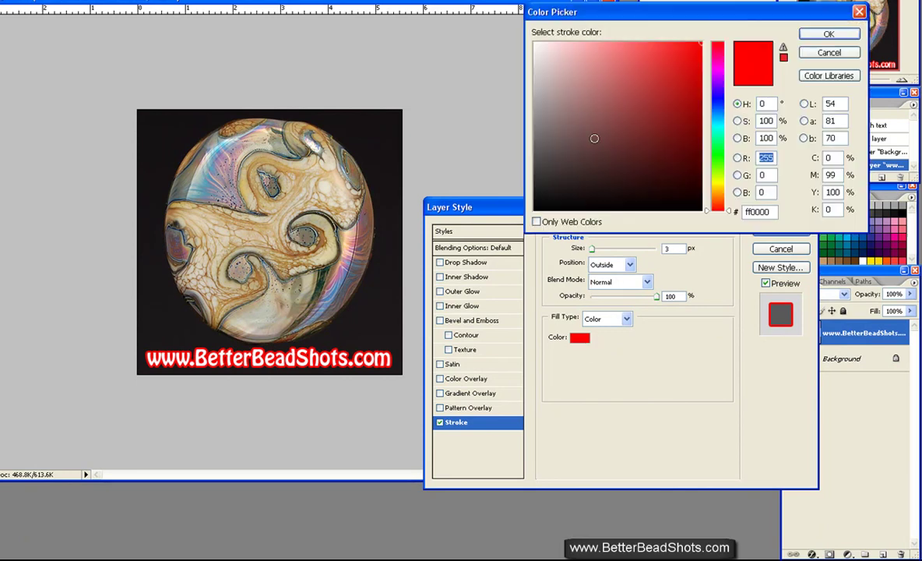
pyautogui.write('0')
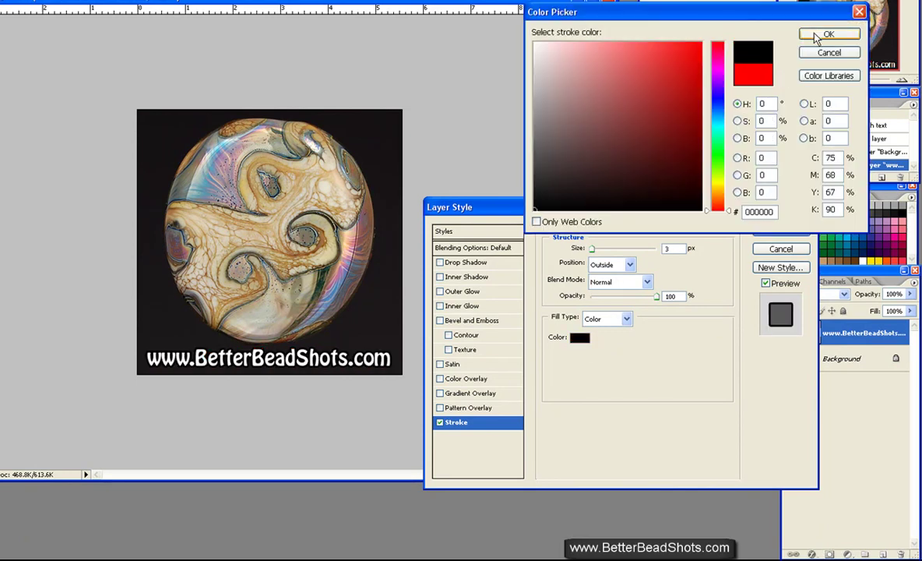
pyautogui.click(827, 34)
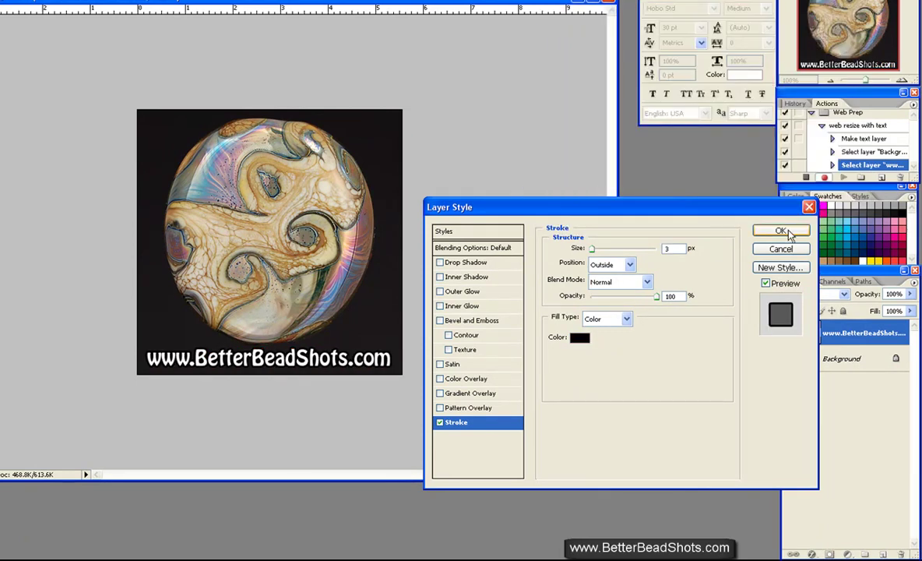
pyautogui.click(780, 231)
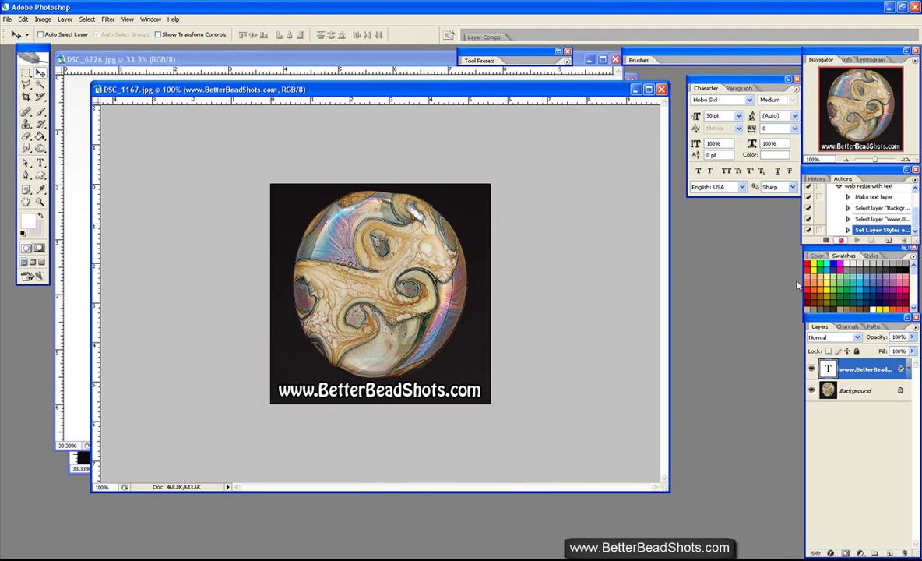
# Select the text and Background layers together and align their horizontal centers.
pyautogui.click(862, 392)
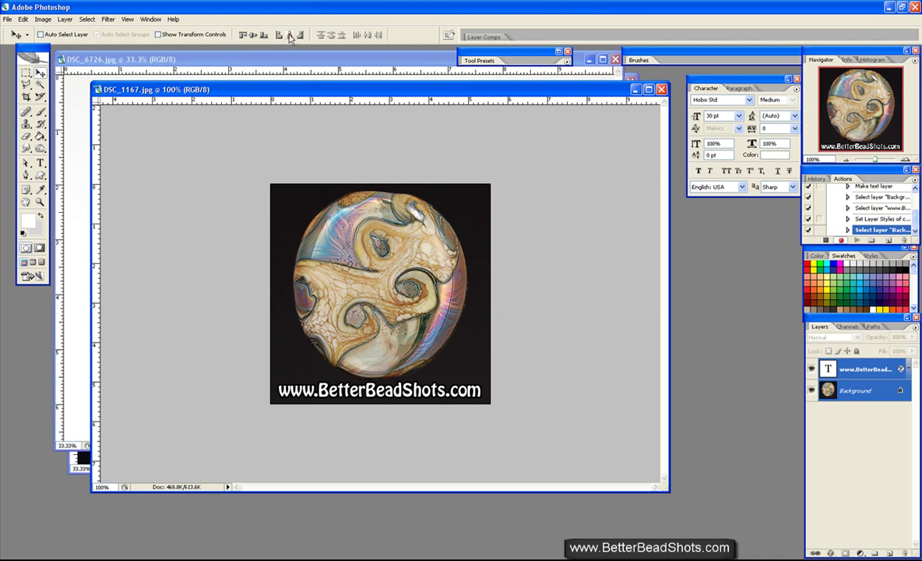
pyautogui.click(288, 36)
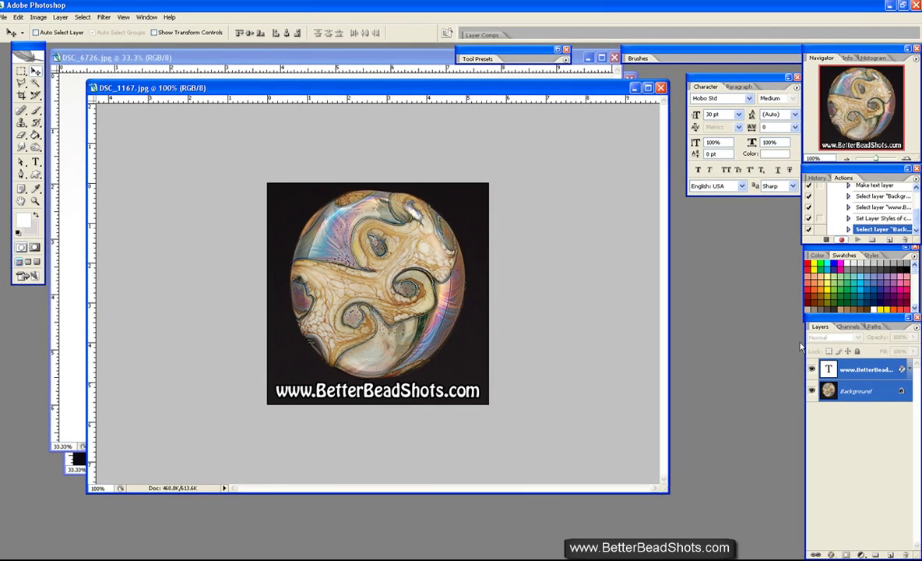
pyautogui.click(916, 328)
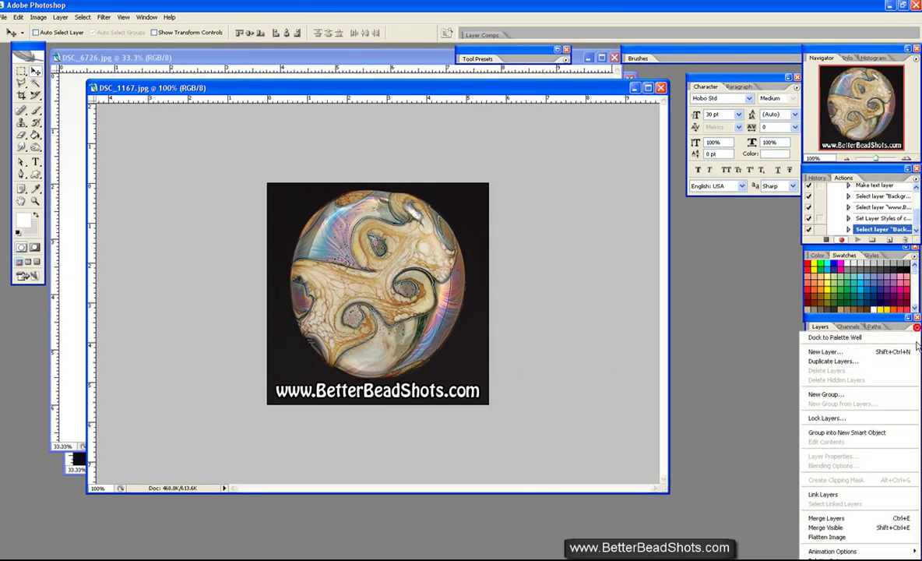
# Flatten the image and save it as DSC_1167.jpg in action tut > resized, replacing the existing file.
pyautogui.click(862, 537)
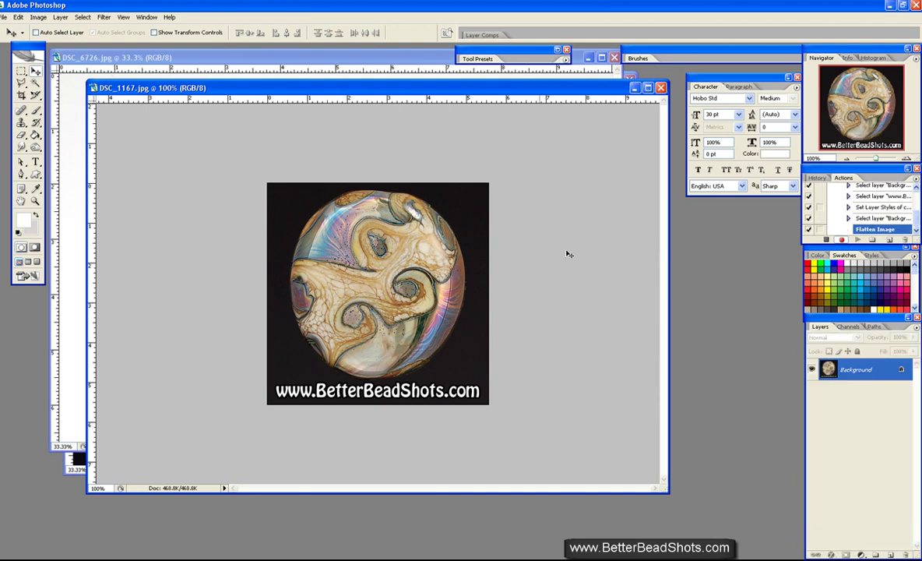
pyautogui.click(5, 16)
pyautogui.click(43, 134)
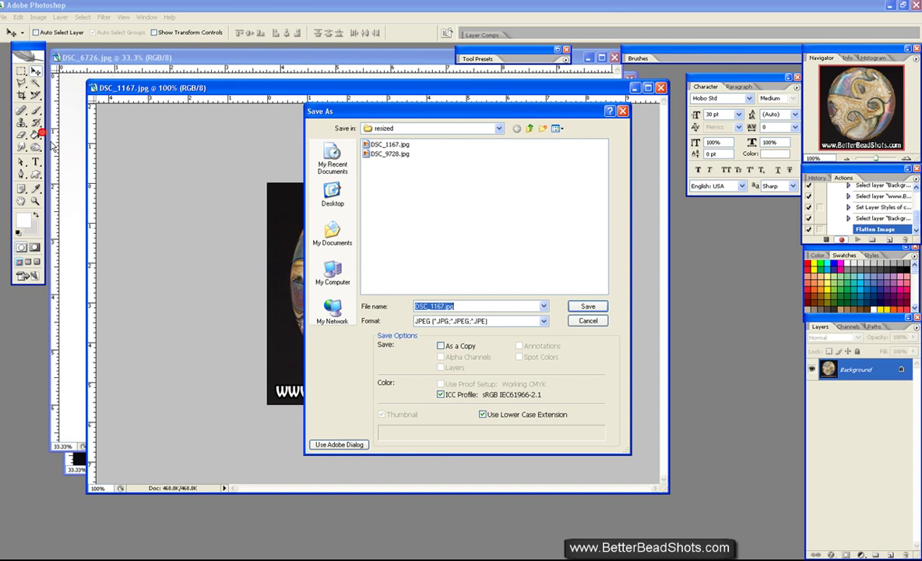
pyautogui.click(499, 129)
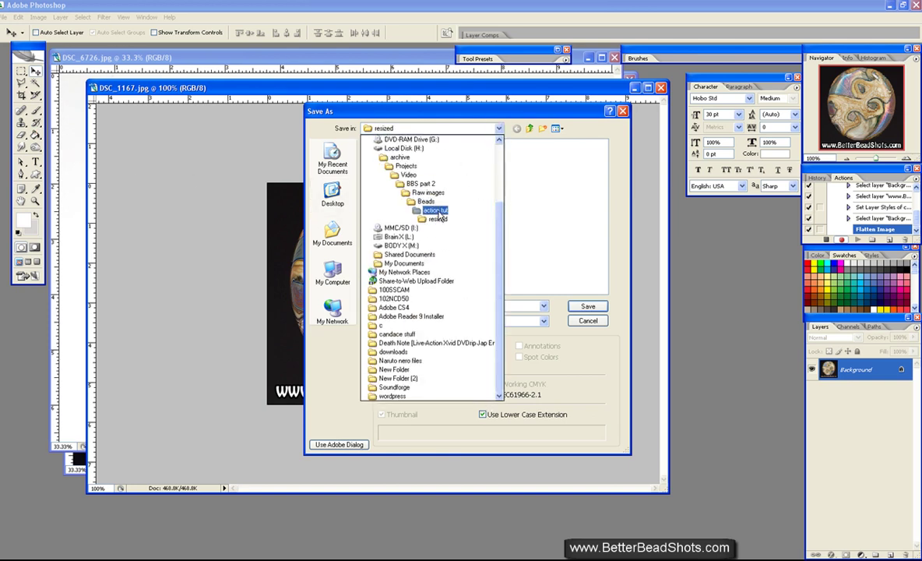
pyautogui.click(436, 211)
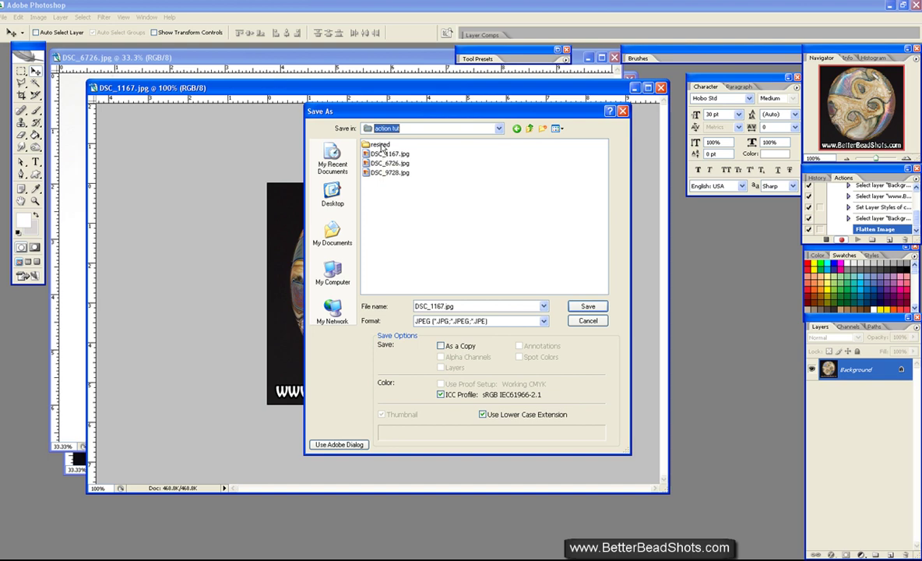
pyautogui.moveTo(379, 145)
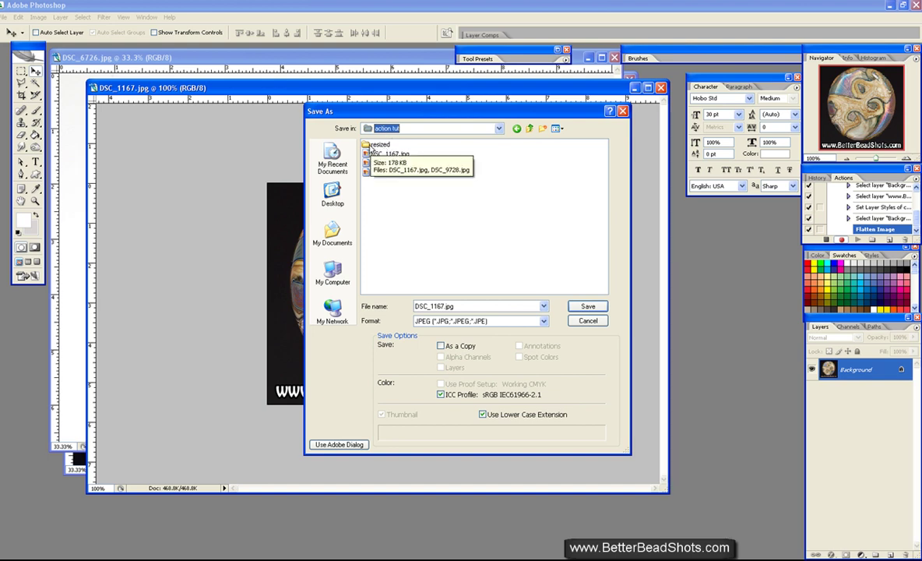
pyautogui.doubleClick(371, 146)
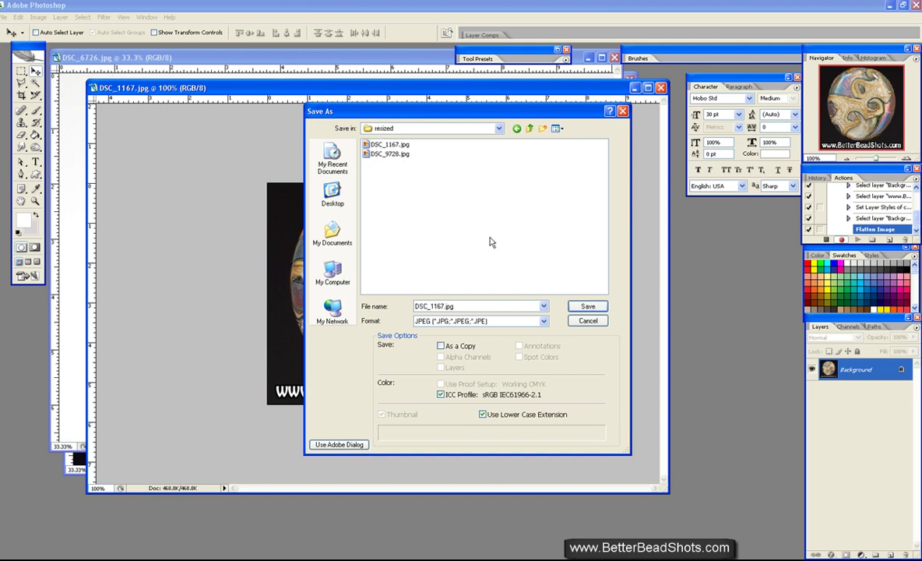
pyautogui.click(598, 305)
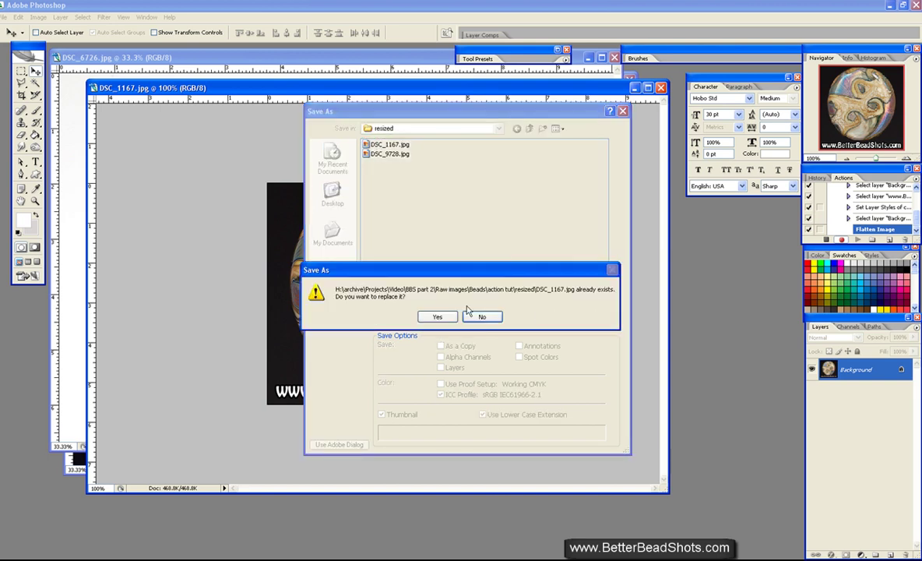
pyautogui.click(433, 316)
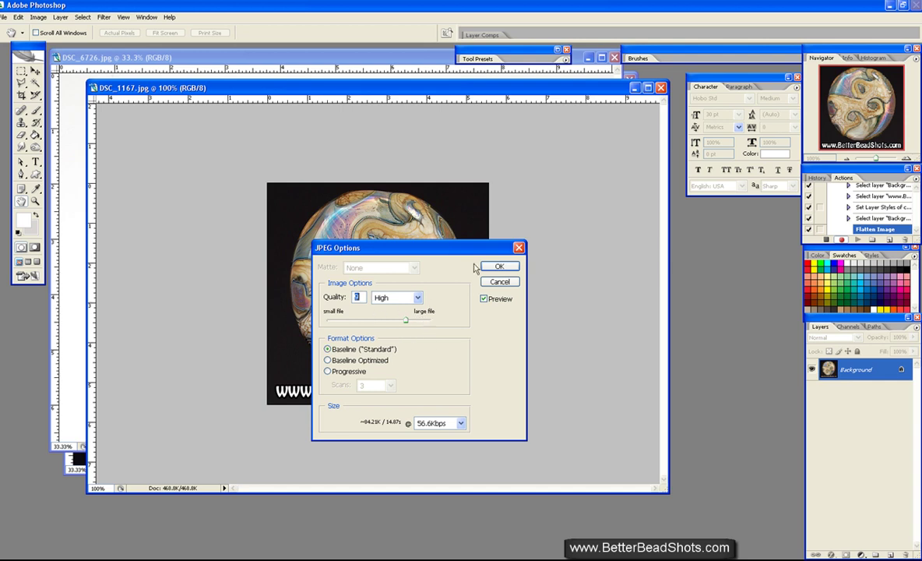
pyautogui.click(499, 268)
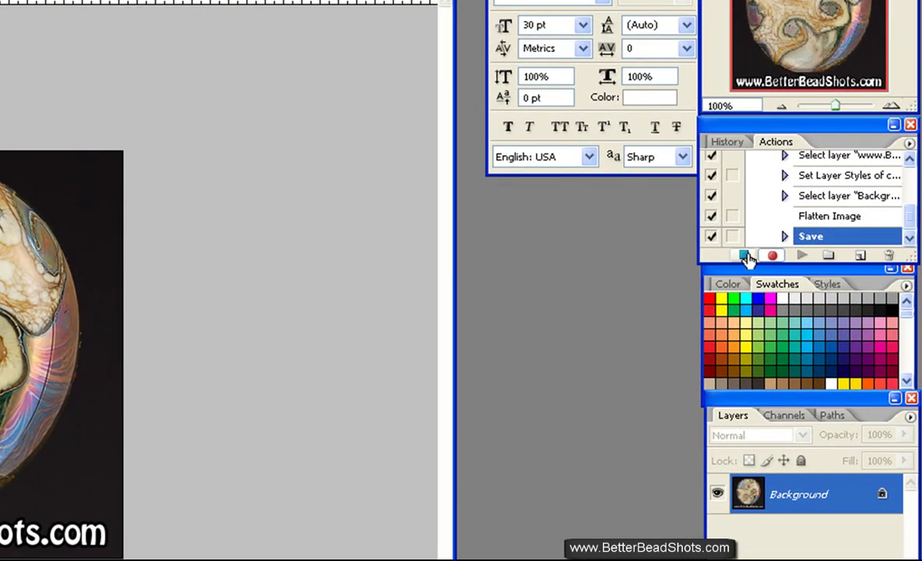
# Stop recording, enlarge the Actions panel, and inspect the Save step's JPEG Quality 9 settings.
pyautogui.click(744, 257)
pyautogui.moveTo(832, 134); pyautogui.dragTo(480, 196)
pyautogui.moveTo(563, 324); pyautogui.dragTo(591, 536)
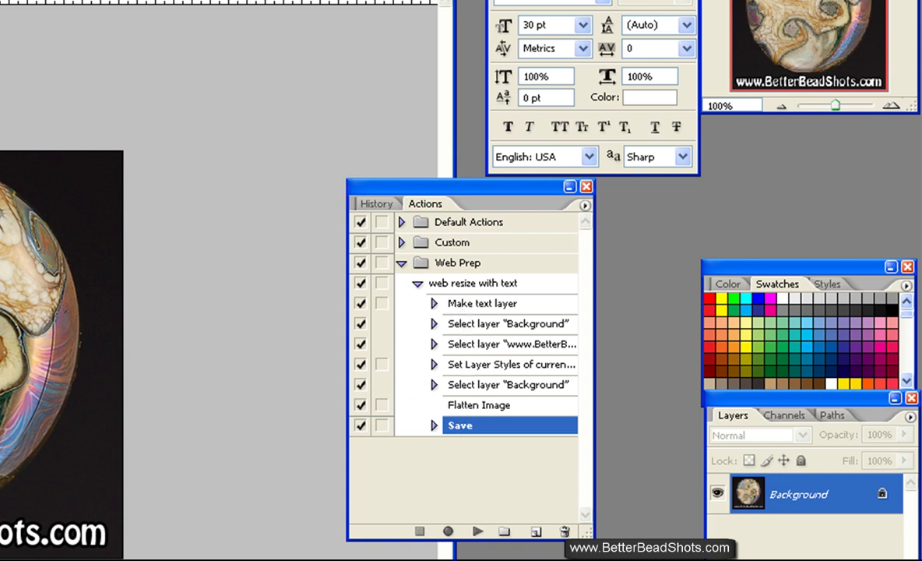
pyautogui.moveTo(448, 185); pyautogui.dragTo(454, 209)
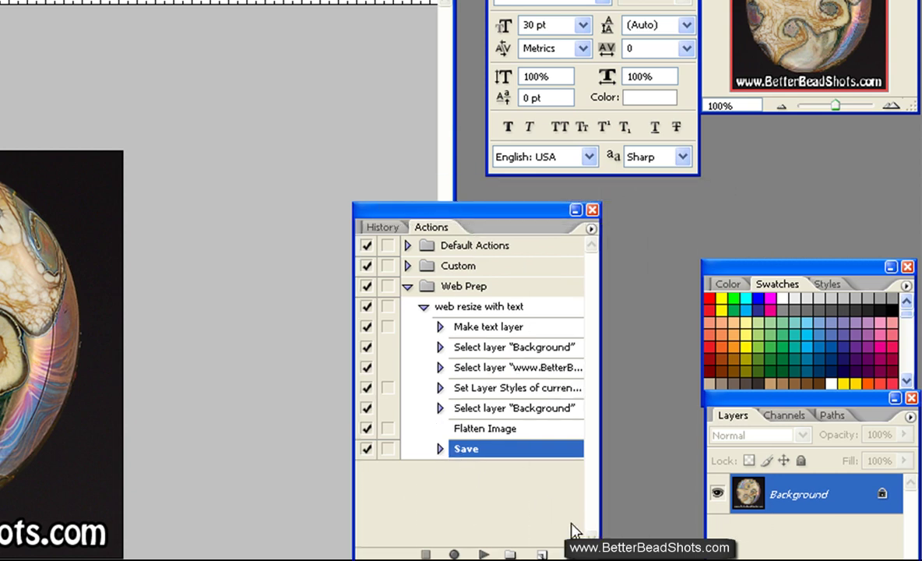
pyautogui.moveTo(599, 350); pyautogui.dragTo(782, 350)
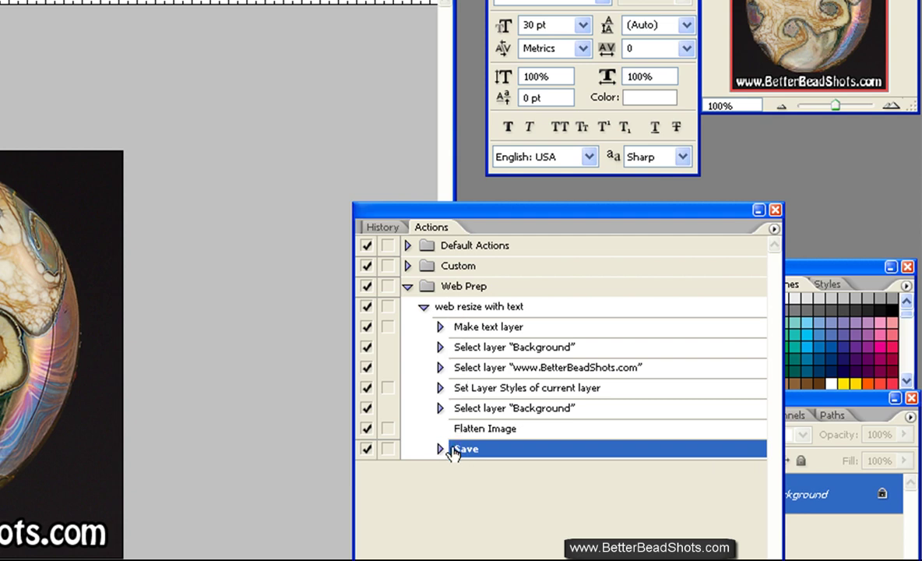
pyautogui.click(440, 449)
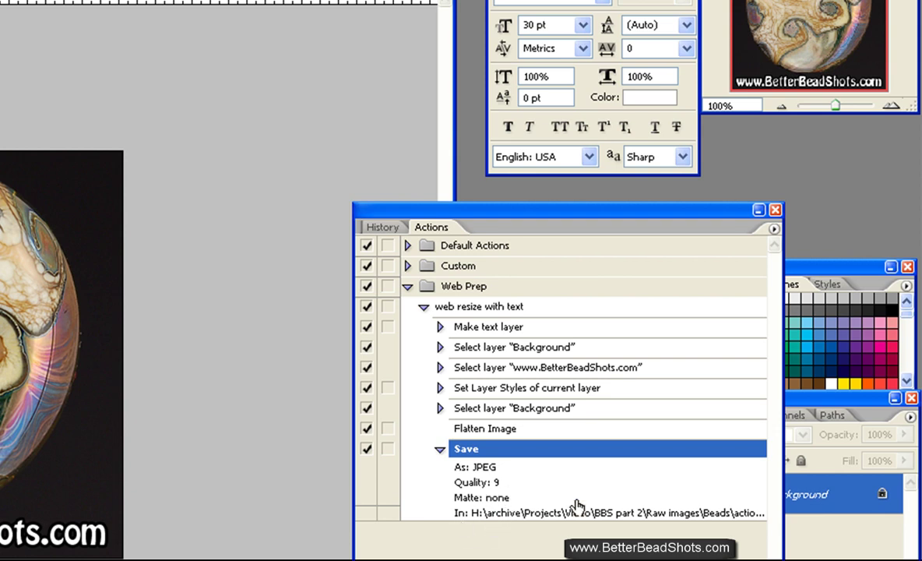
pyautogui.click(439, 449)
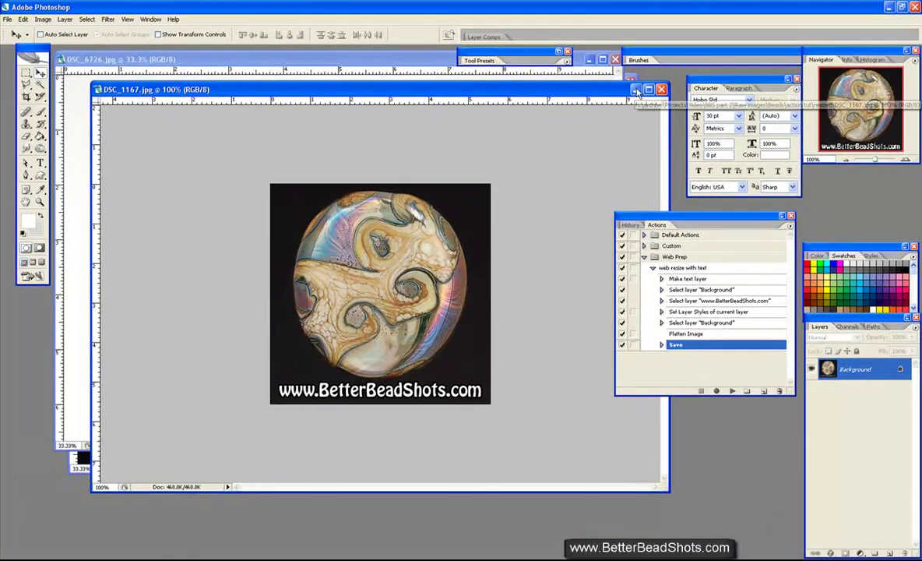
# Crop DSC_6726 to a 400 x 400 px square centred on the blue bead.
pyautogui.click(635, 88)
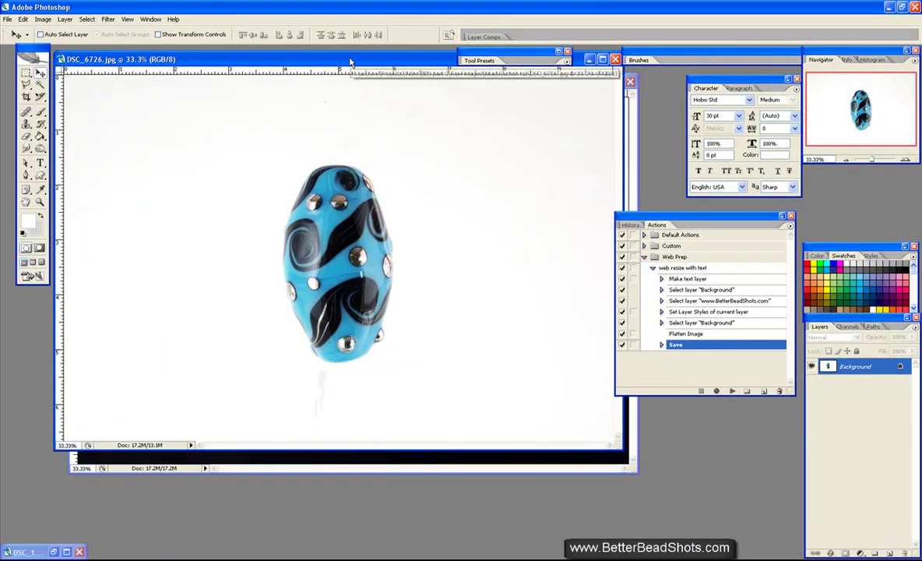
pyautogui.moveTo(346, 60); pyautogui.dragTo(351, 83)
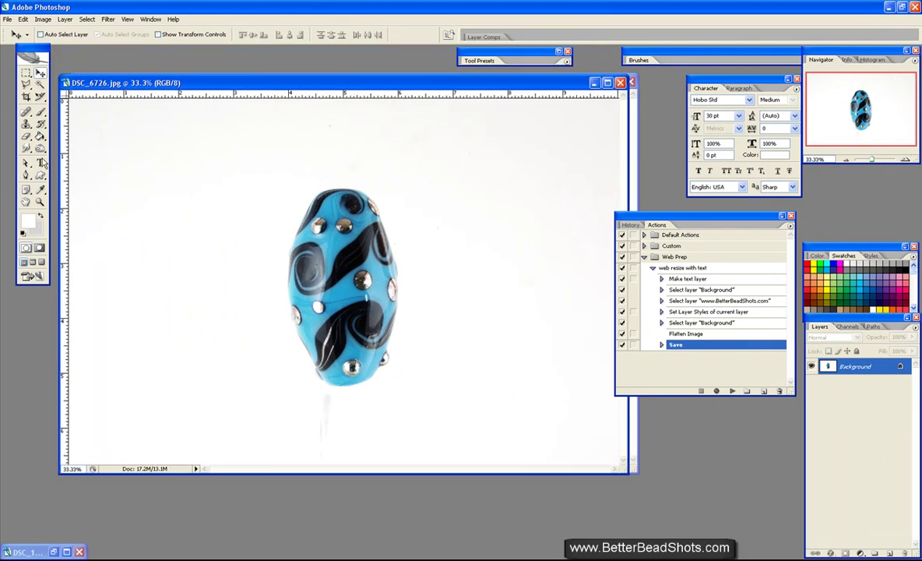
pyautogui.click(26, 97)
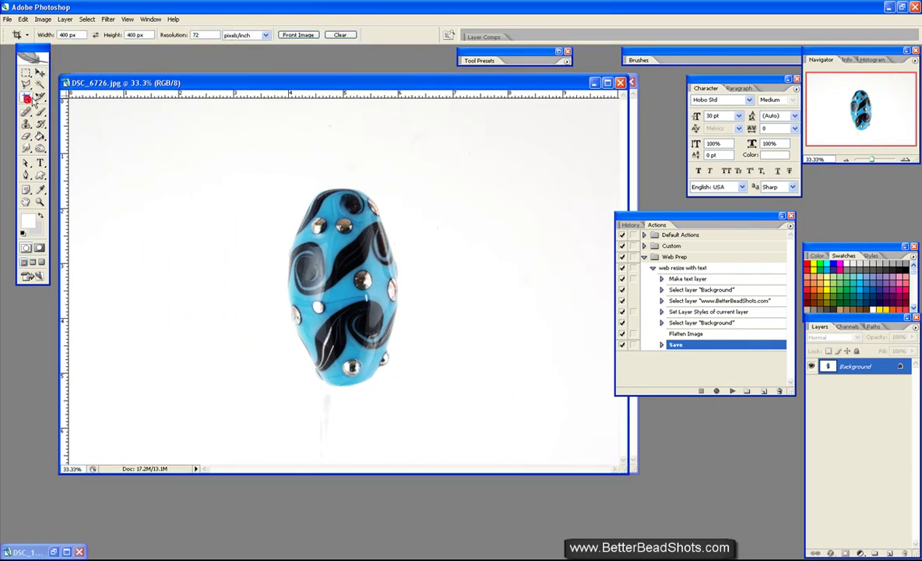
pyautogui.moveTo(229, 162); pyautogui.dragTo(473, 405)
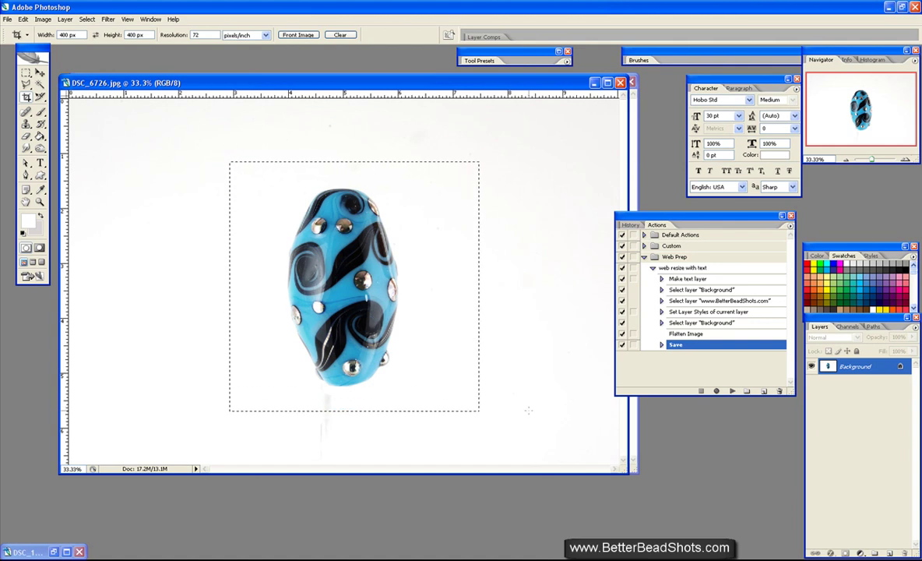
pyautogui.moveTo(462, 257); pyautogui.dragTo(464, 281)
pyautogui.moveTo(473, 425); pyautogui.dragTo(459, 411)
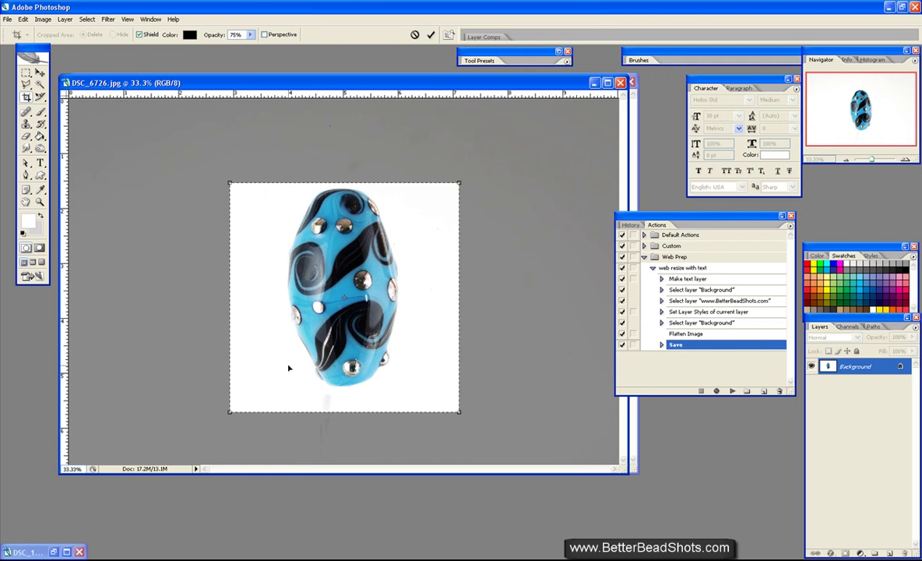
pyautogui.moveTo(284, 366); pyautogui.dragTo(288, 366)
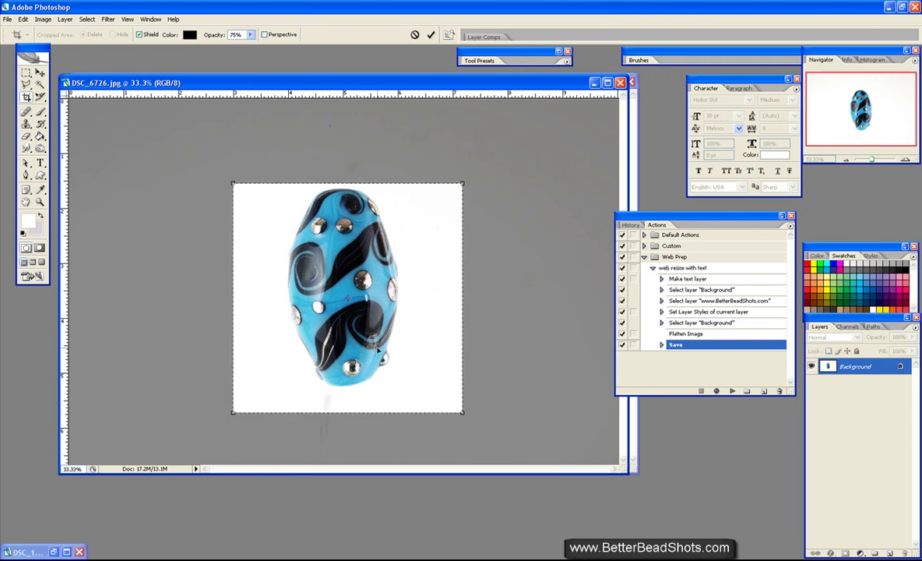
pyautogui.click(431, 35)
# View the cropped image at 100% and play the 'web resize with text' action on it.
pyautogui.moveTo(170, 178); pyautogui.dragTo(523, 429)
pyautogui.click(905, 160)
pyautogui.click(905, 160)
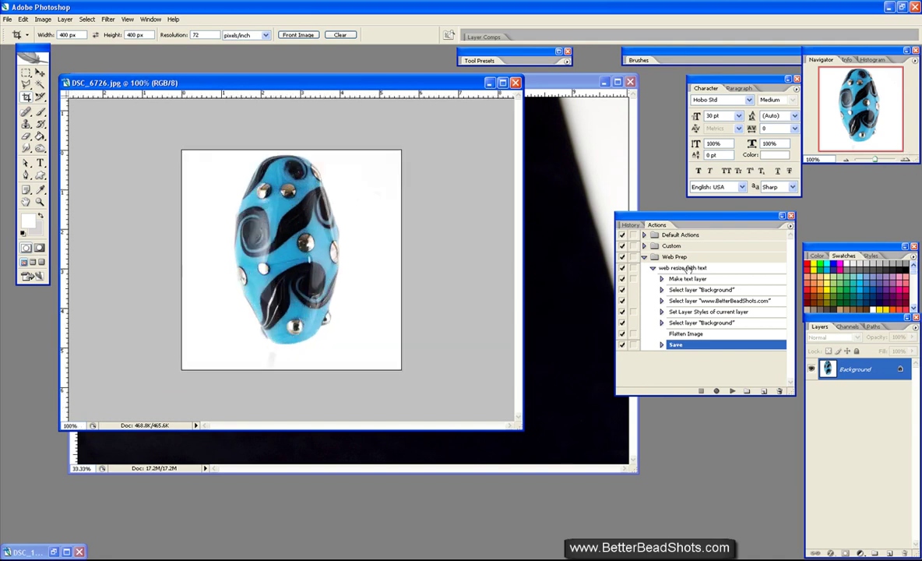
pyautogui.click(674, 268)
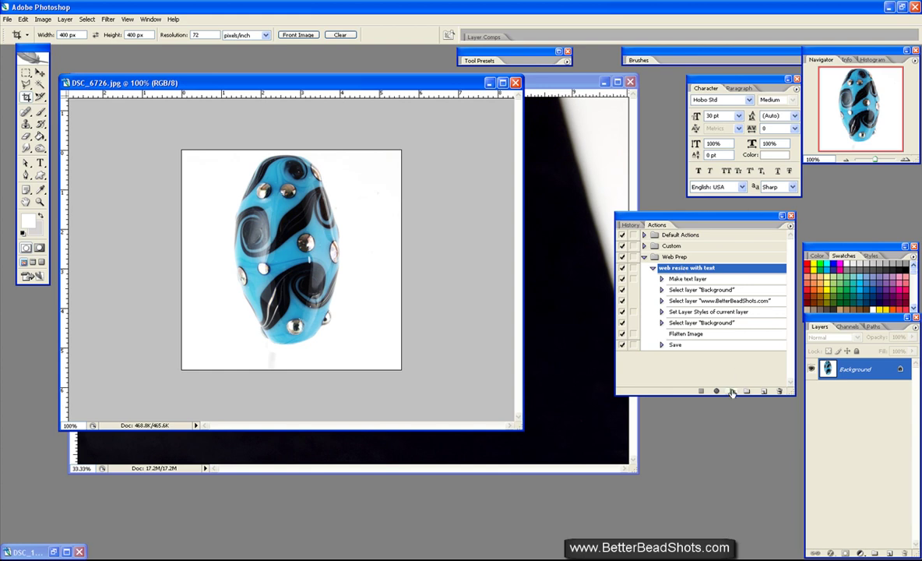
pyautogui.click(732, 392)
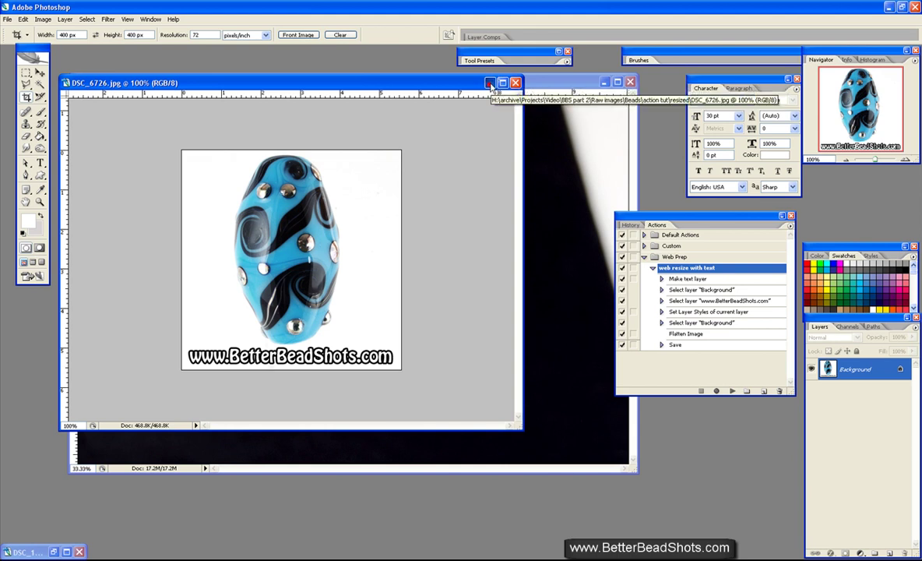
# Crop DSC_9728 square around the orange bead and play 'web resize with text' on it.
pyautogui.click(489, 83)
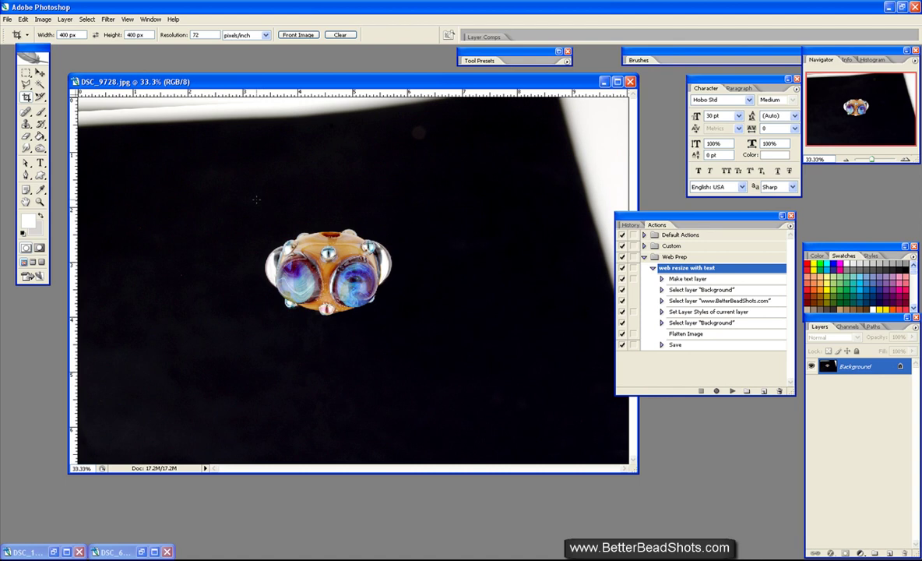
pyautogui.moveTo(257, 200); pyautogui.dragTo(401, 360)
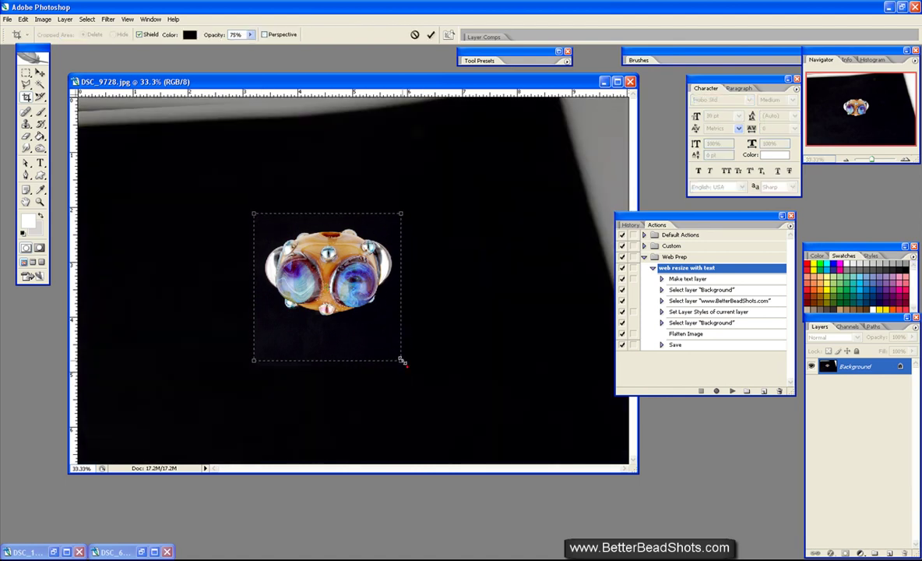
pyautogui.moveTo(375, 342); pyautogui.dragTo(378, 327)
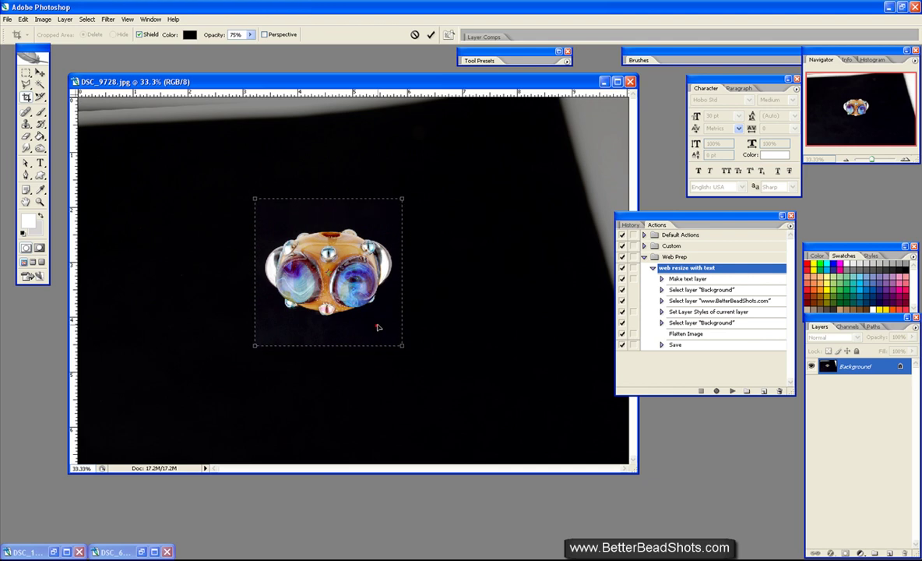
pyautogui.moveTo(377, 327); pyautogui.dragTo(378, 335)
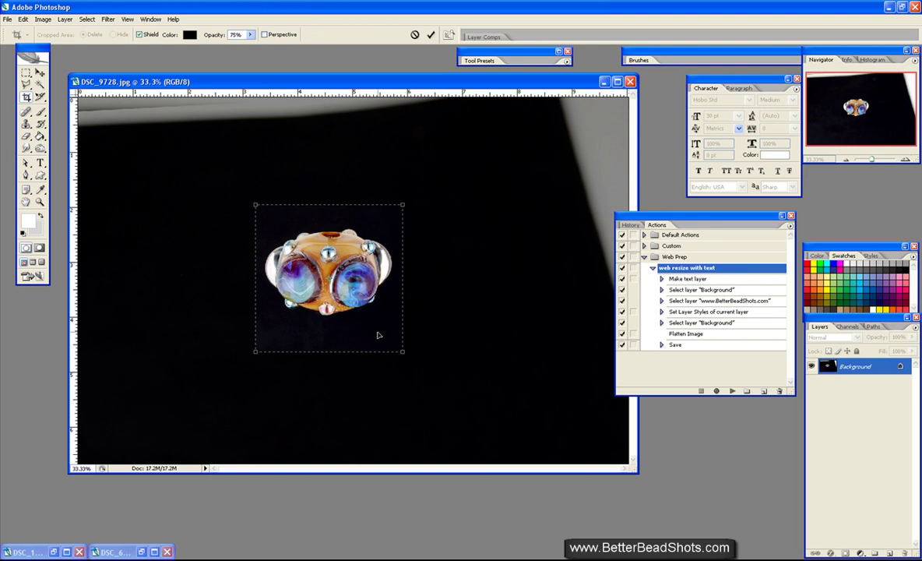
pyautogui.press('Return')
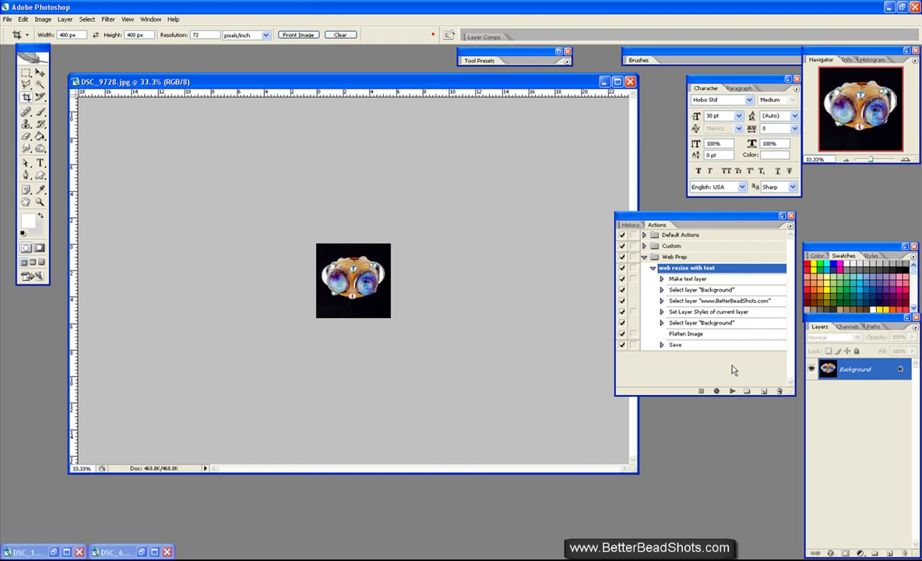
pyautogui.click(732, 390)
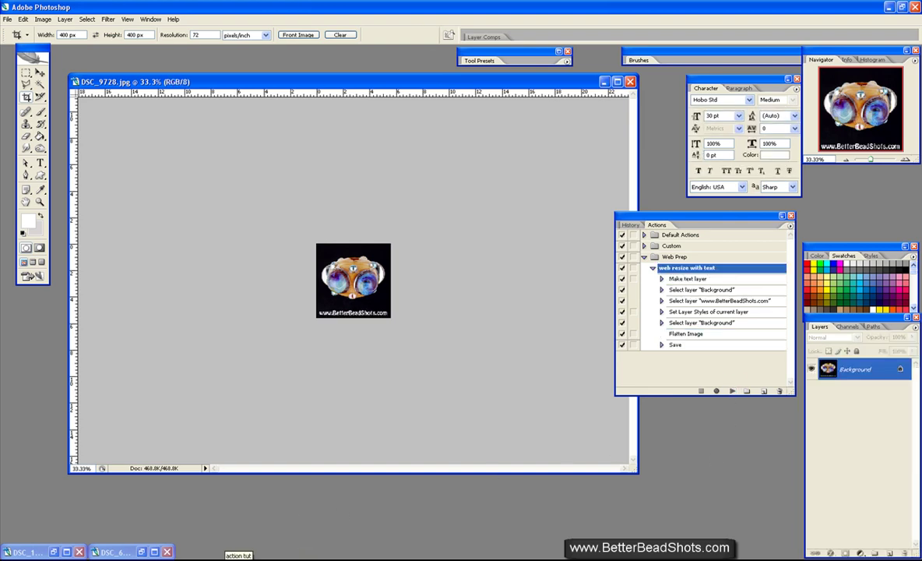
# Open the 'resized' folder in Explorer and preview the watermarked DSC_6726 and DSC_9728 thumbnails.
pyautogui.click(229, 560)
pyautogui.click(368, 208)
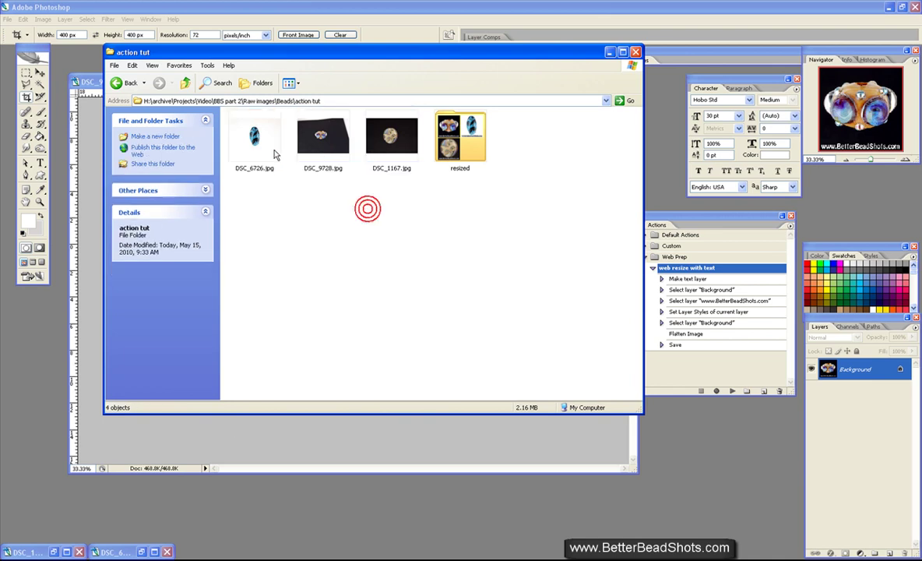
pyautogui.doubleClick(469, 153)
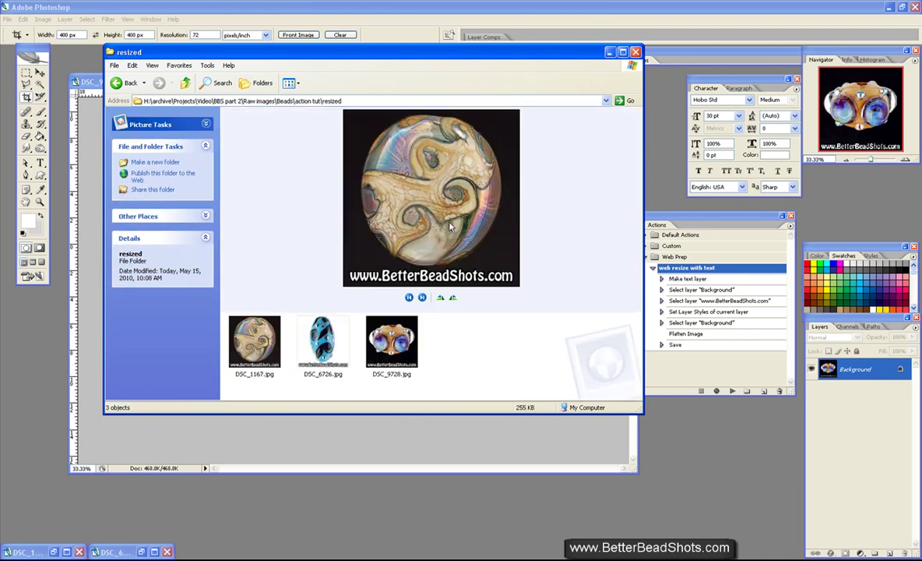
pyautogui.click(300, 366)
pyautogui.click(389, 347)
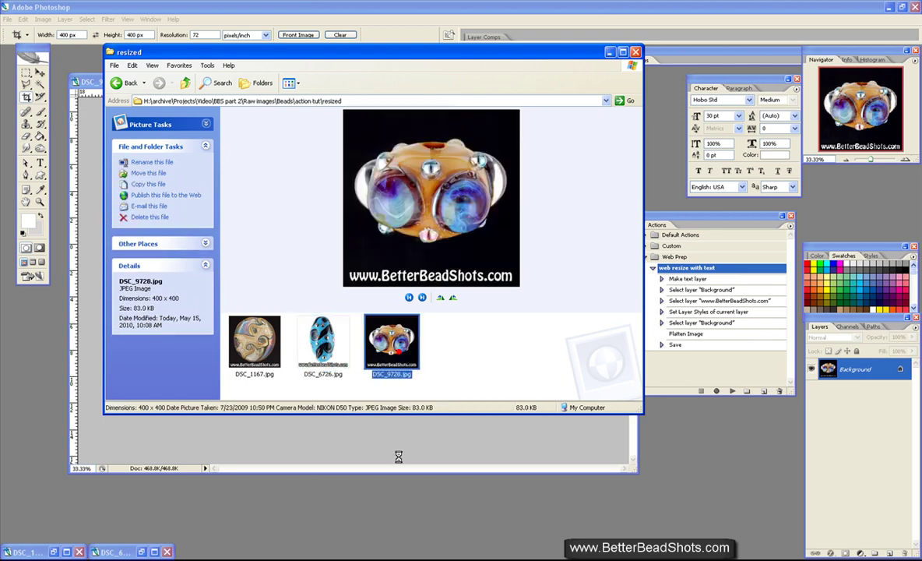